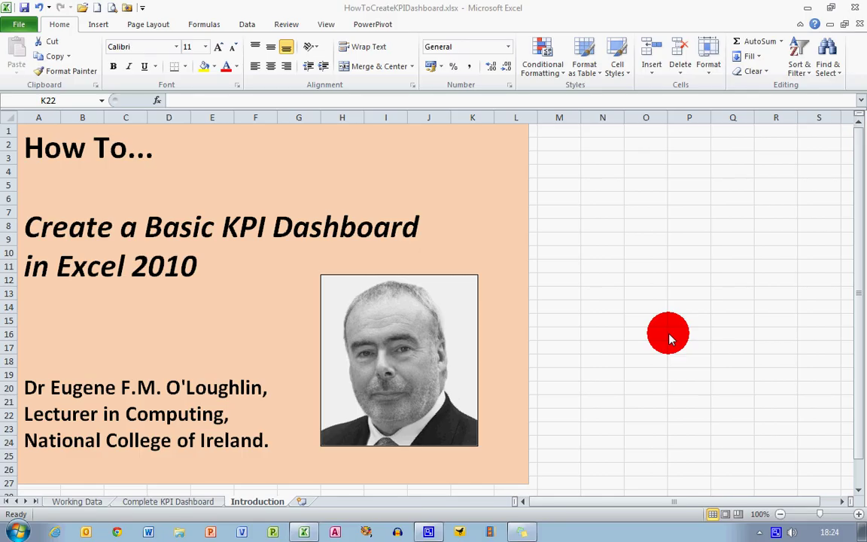
# Review the finished dashboard on the Complete KPI Dashboard sheet, then go to the Working Data sheet.
pyautogui.click(197, 501)
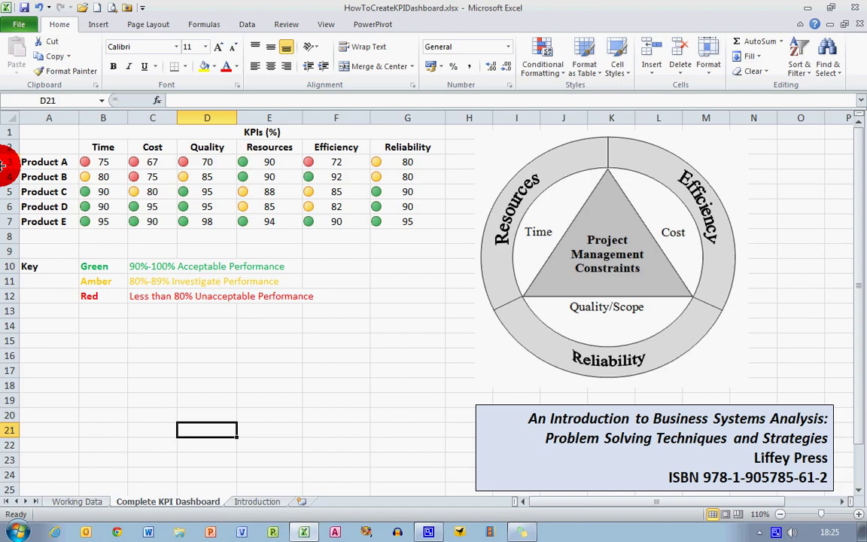
pyautogui.click(76, 503)
pyautogui.keyDown('ctrl'); pyautogui.scroll(1, 77, 508); pyautogui.keyUp('ctrl')
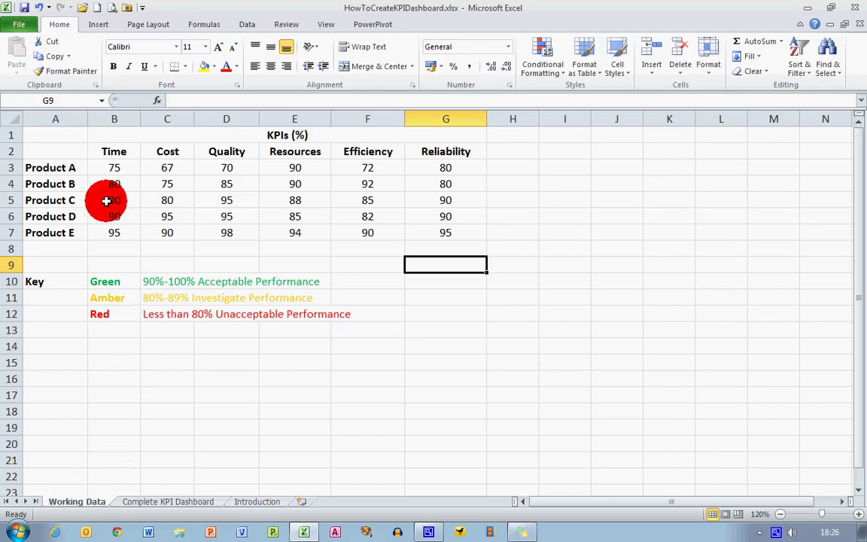
# Start a new conditional formatting rule for B3:G7 using Icon Sets with the plain red, yellow and green circle icons.
pyautogui.moveTo(117, 168); pyautogui.dragTo(416, 233)
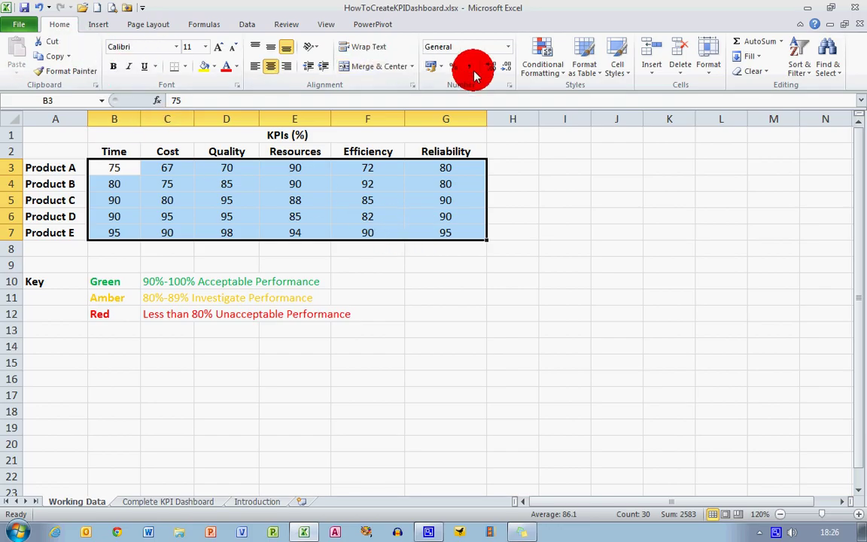
pyautogui.click(565, 80)
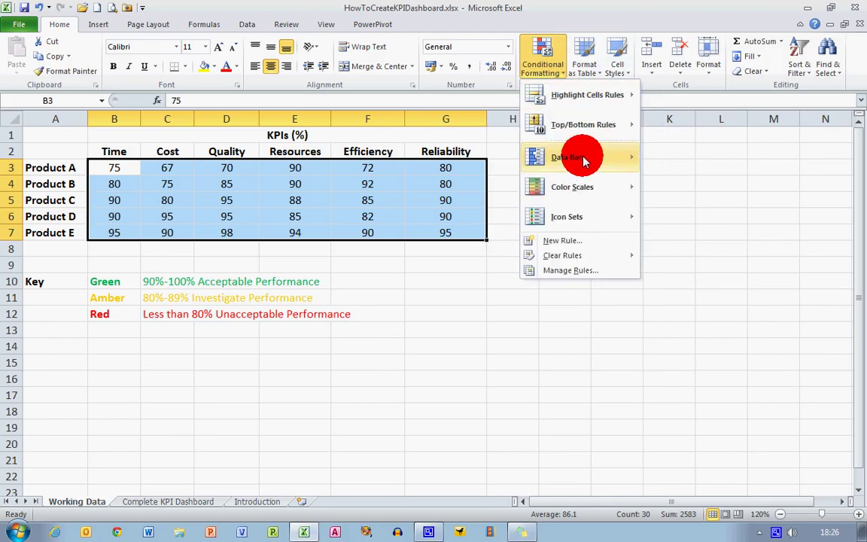
pyautogui.click(610, 247)
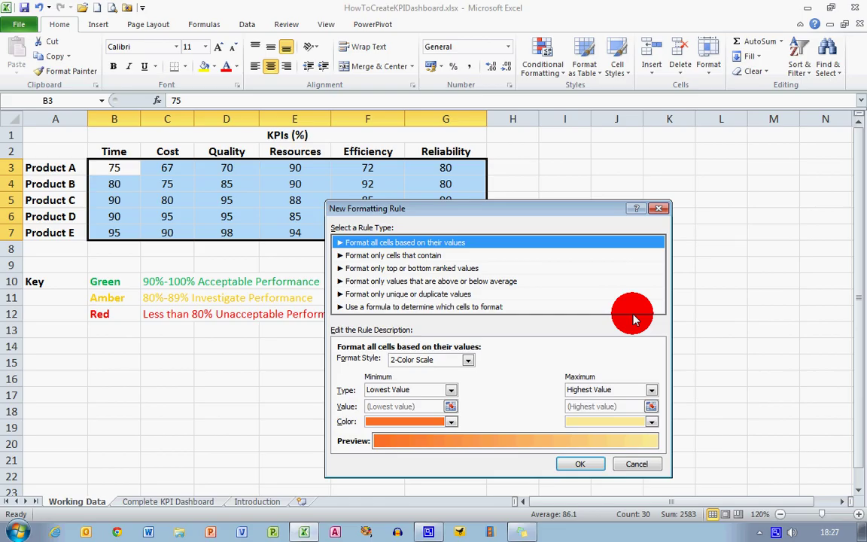
pyautogui.click(468, 363)
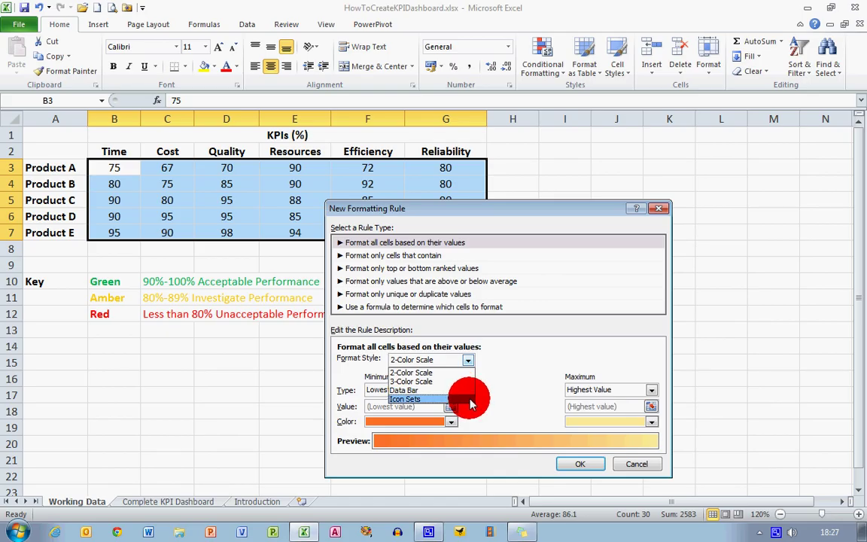
pyautogui.click(421, 399)
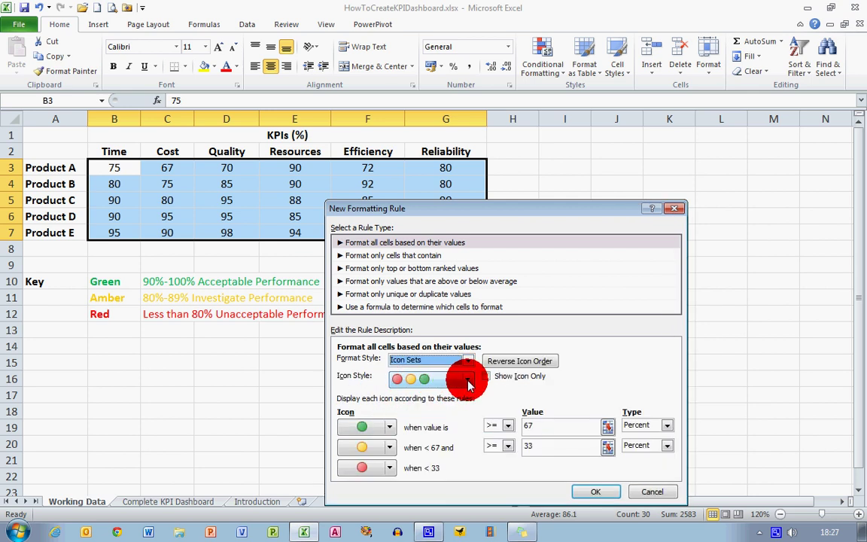
pyautogui.click(468, 380)
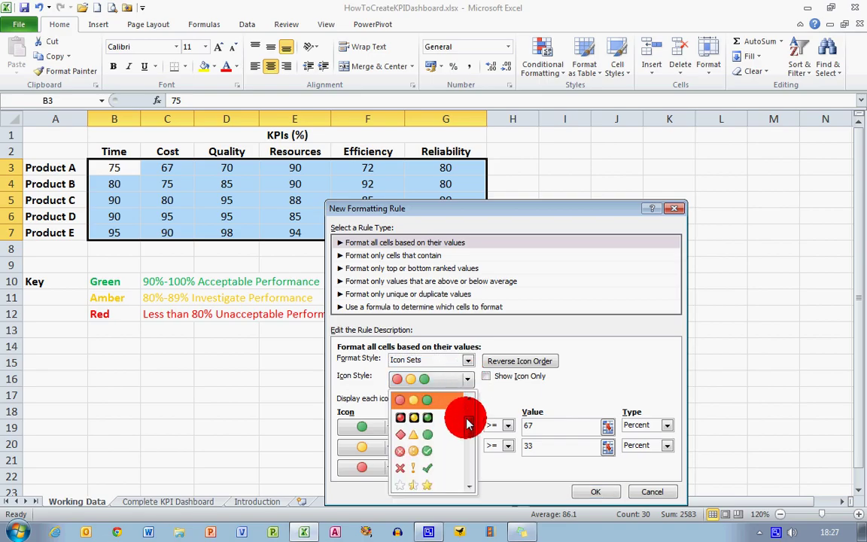
pyautogui.moveTo(468, 429); pyautogui.dragTo(468, 425)
pyautogui.moveTo(469, 414)
pyautogui.mouseDown()
pyautogui.moveTo(472, 423)
pyautogui.moveTo(469, 345)
pyautogui.moveTo(456, 329)
pyautogui.mouseUp()
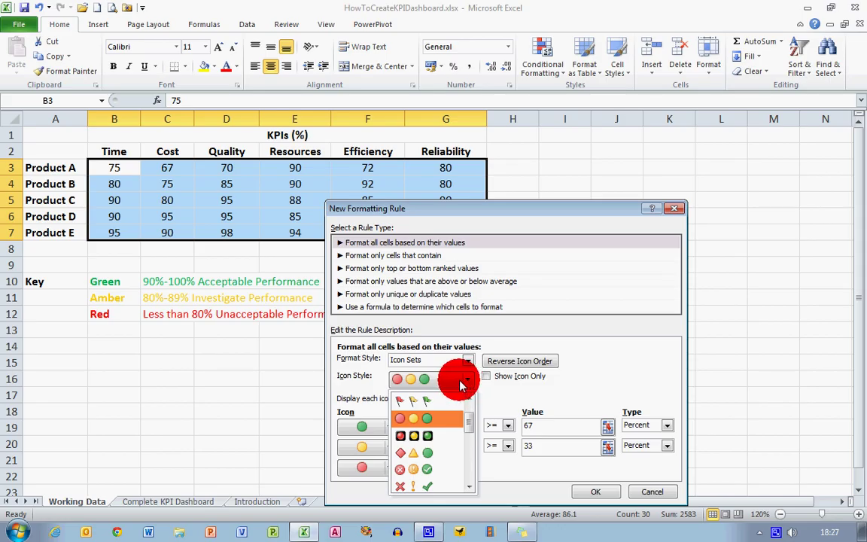
pyautogui.click(452, 383)
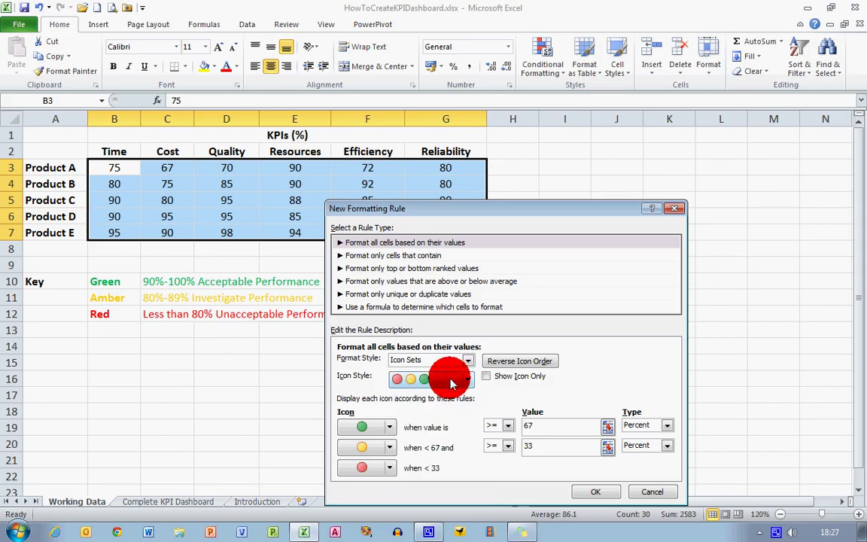
# Set the threshold type to Number for both the green and the yellow icon in the new rule.
pyautogui.click(668, 426)
pyautogui.click(658, 438)
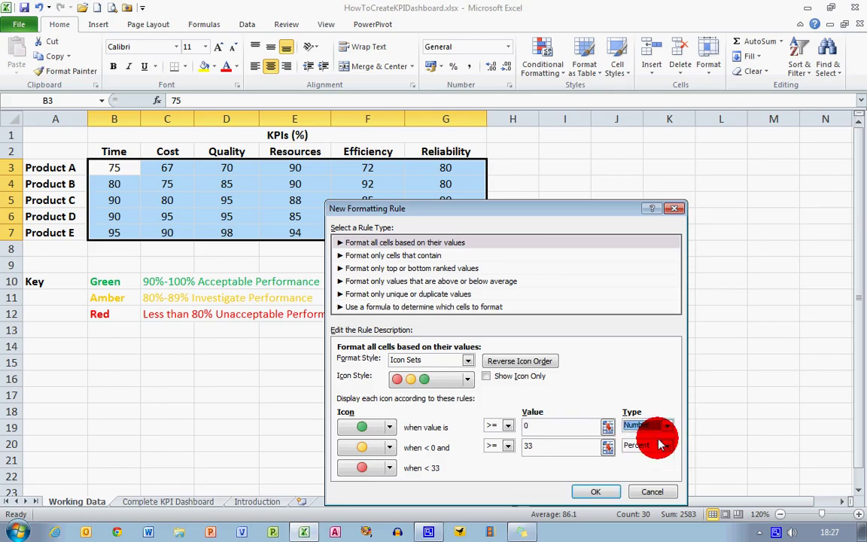
pyautogui.click(662, 447)
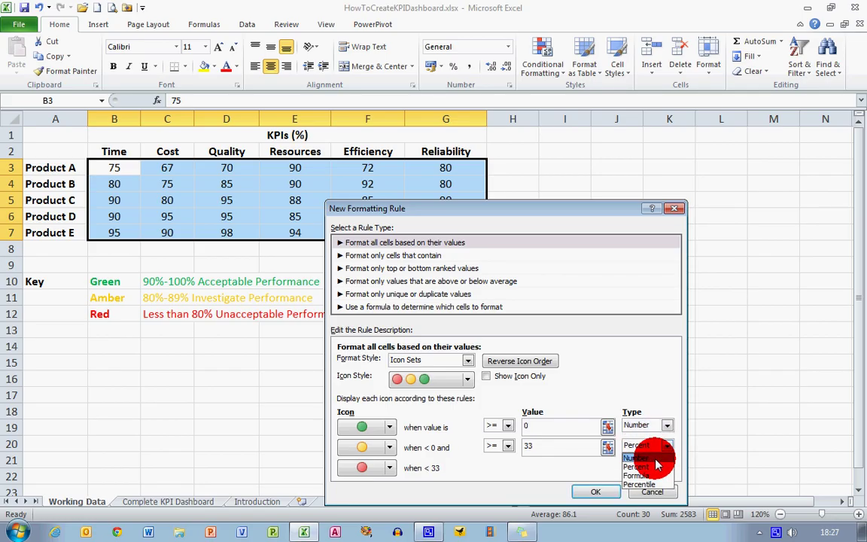
pyautogui.click(651, 457)
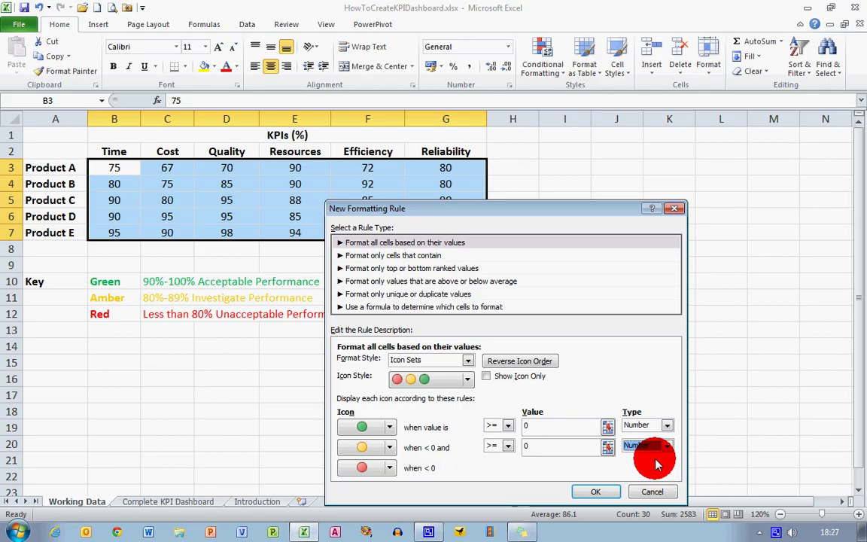
# Set the green icon threshold to >= 90 and the yellow to >= 80, and apply the rule to the KPI cells.
pyautogui.click(543, 427)
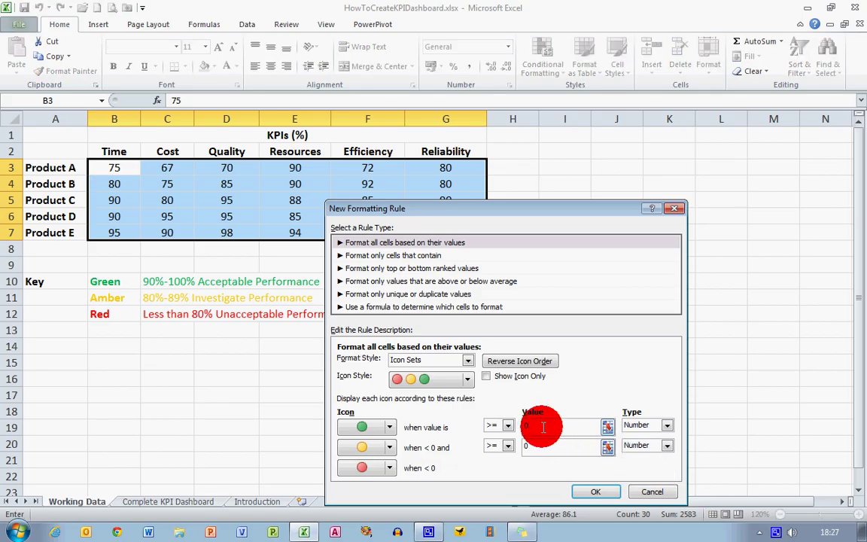
pyautogui.press('BackSpace')
pyautogui.write('90')
pyautogui.click(540, 446)
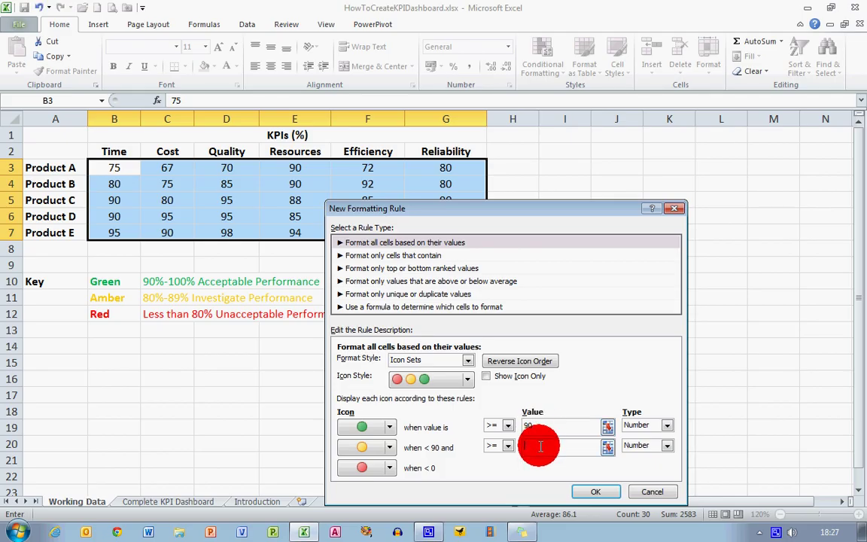
pyautogui.write('80')
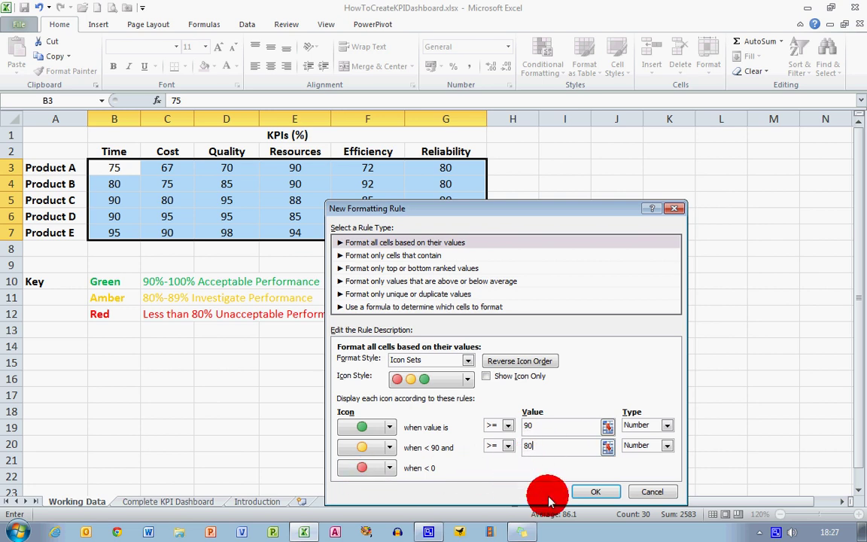
pyautogui.click(598, 493)
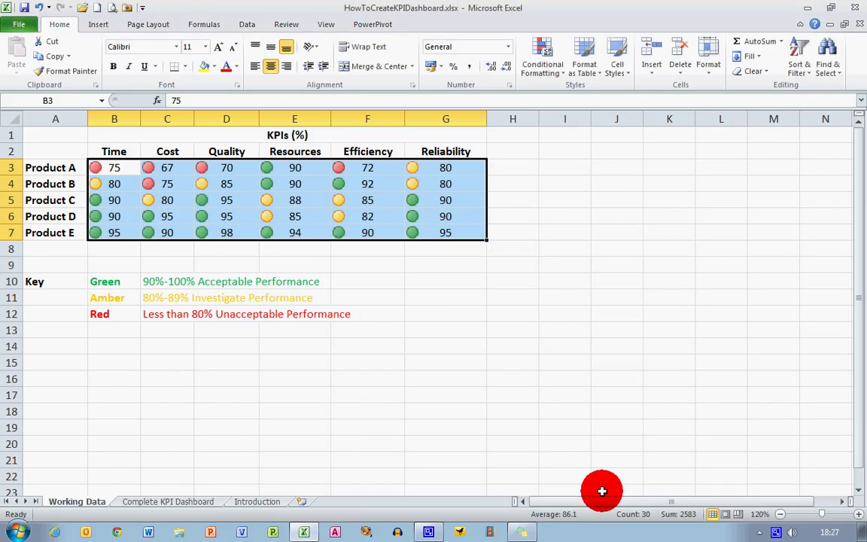
pyautogui.click(512, 315)
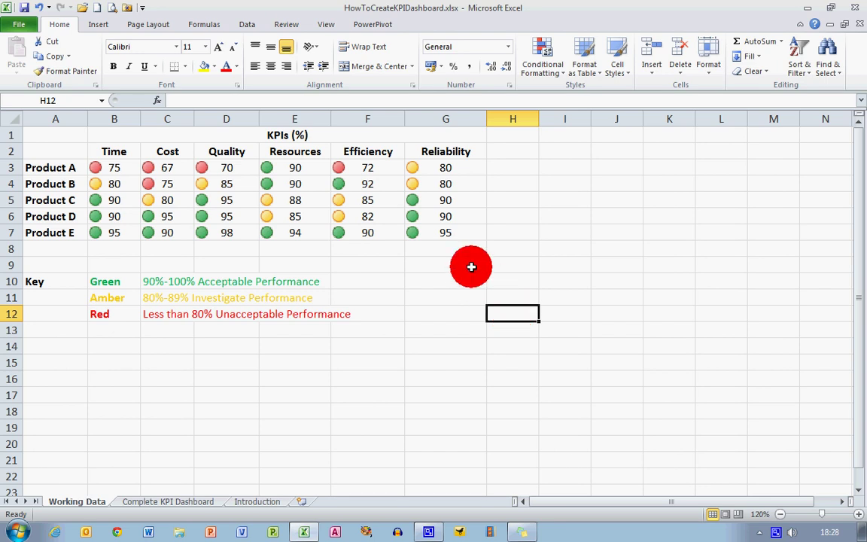
# Change Product A's Time value in B3 to 85.
pyautogui.click(118, 168)
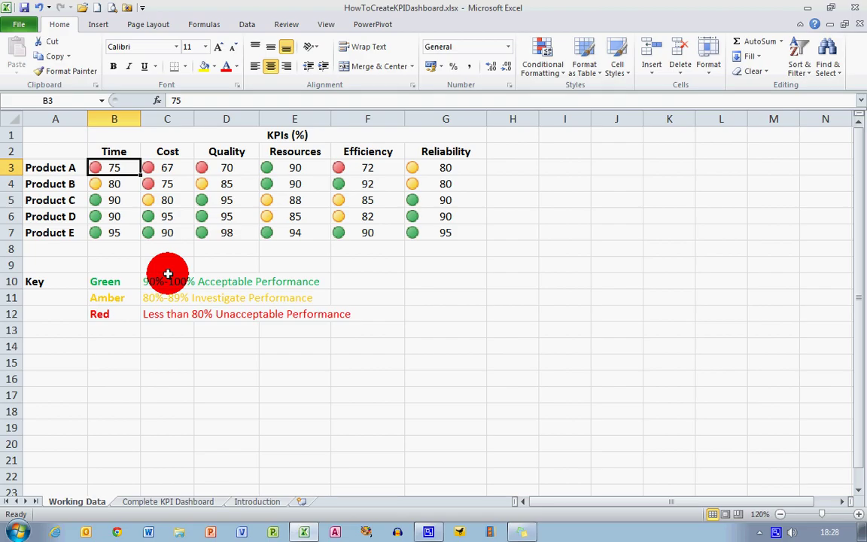
pyautogui.doubleClick(131, 168)
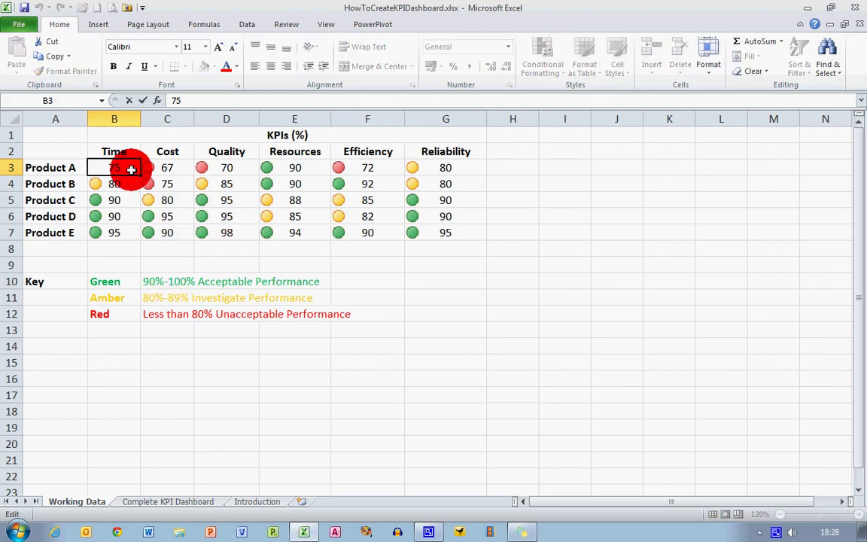
pyautogui.press('BackSpace')
pyautogui.press('BackSpace')
pyautogui.write('85')
pyautogui.press('Return')
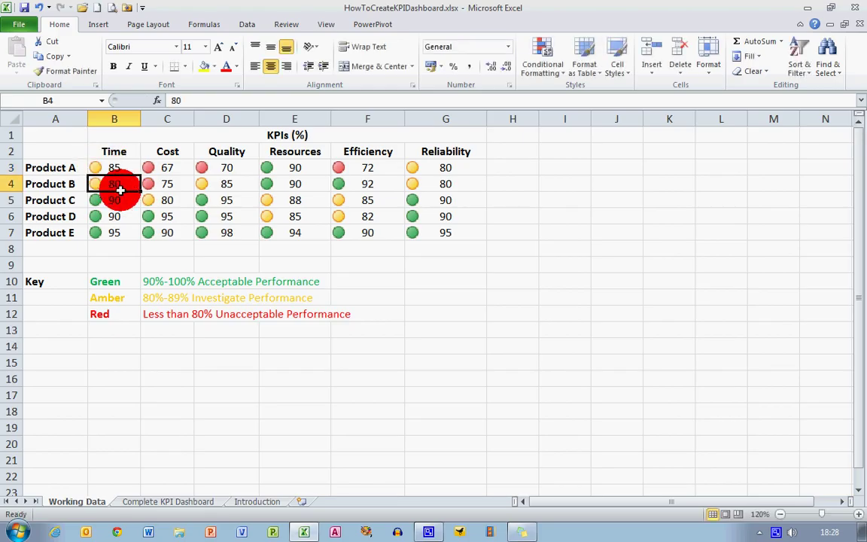
# Change Product A's Reliability value in G3 to 90.
pyautogui.click(439, 169)
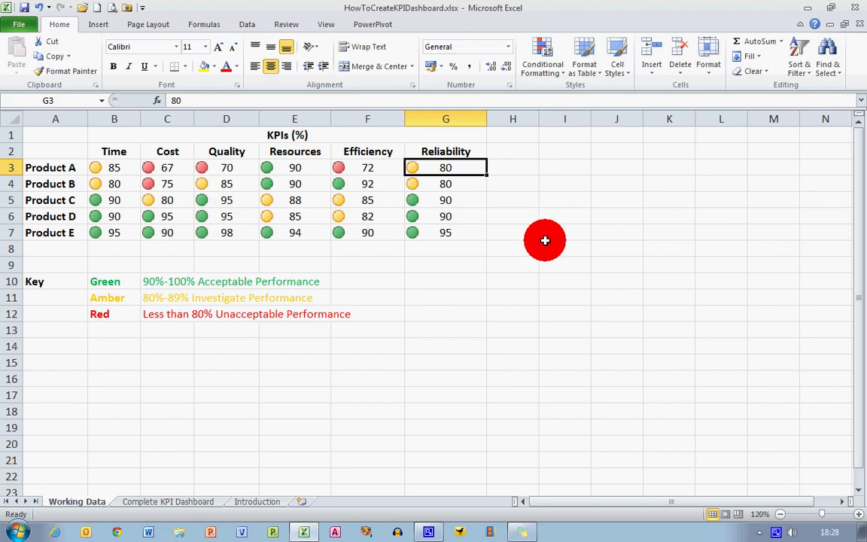
pyautogui.doubleClick(466, 168)
pyautogui.press('BackSpace')
pyautogui.press('BackSpace')
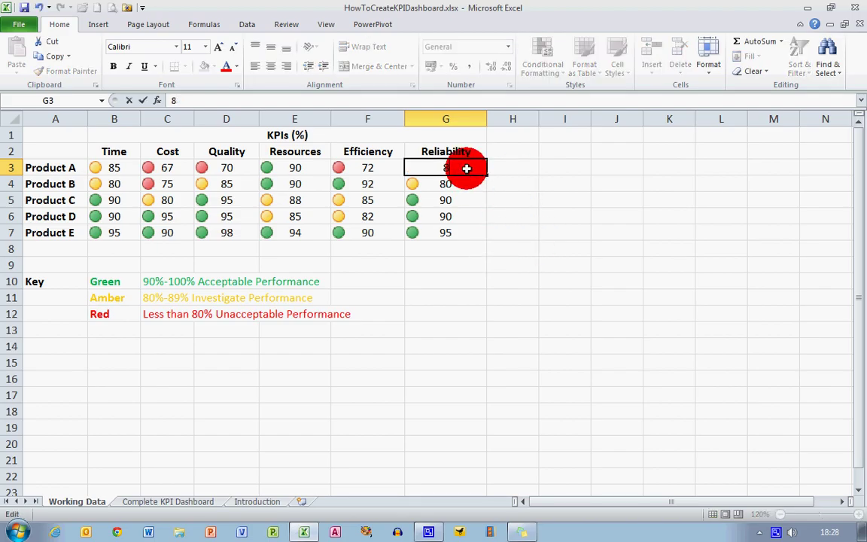
pyautogui.write('90')
pyautogui.press('Return')
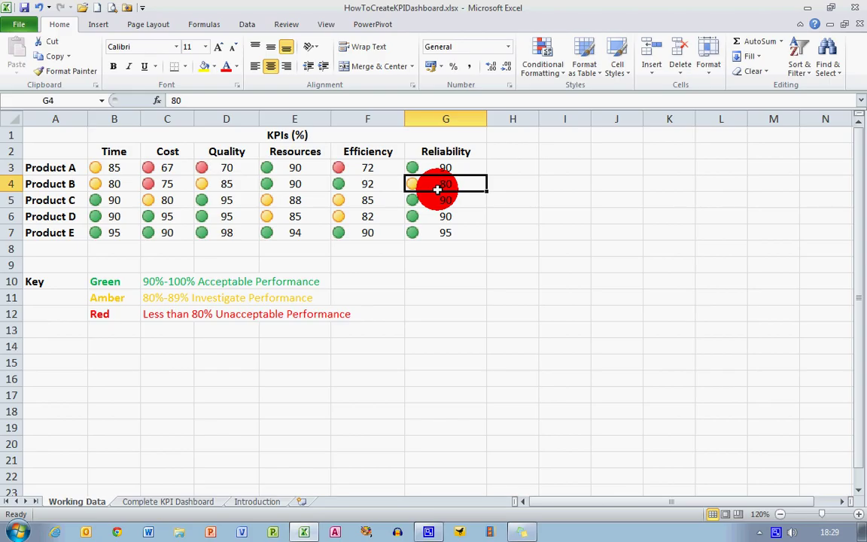
# Edit the existing icon set rule for B3:G7, setting the green icon threshold to 85.
pyautogui.click(114, 168)
pyautogui.moveTo(114, 168); pyautogui.dragTo(430, 233)
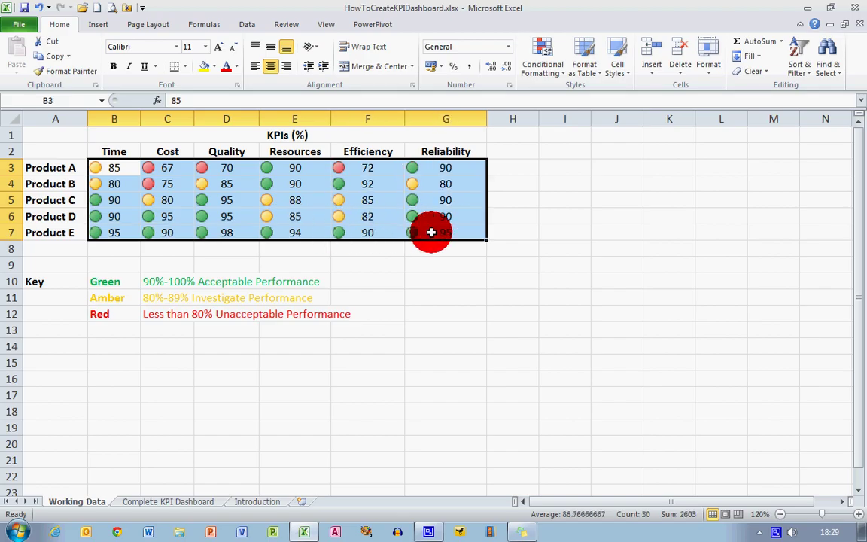
pyautogui.click(555, 72)
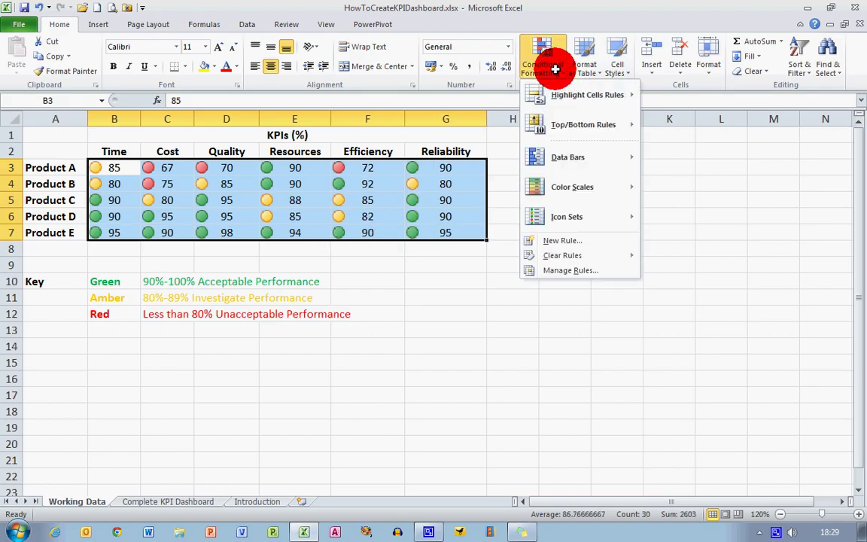
pyautogui.click(616, 271)
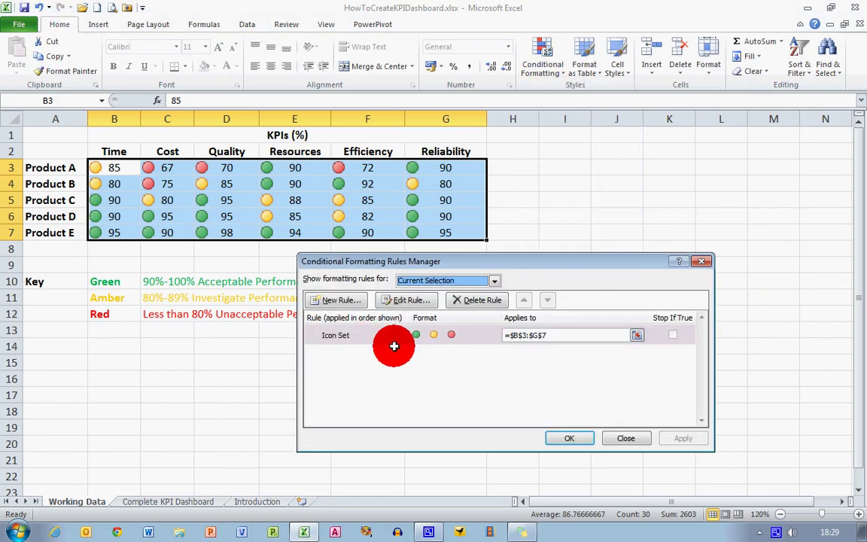
pyautogui.click(423, 301)
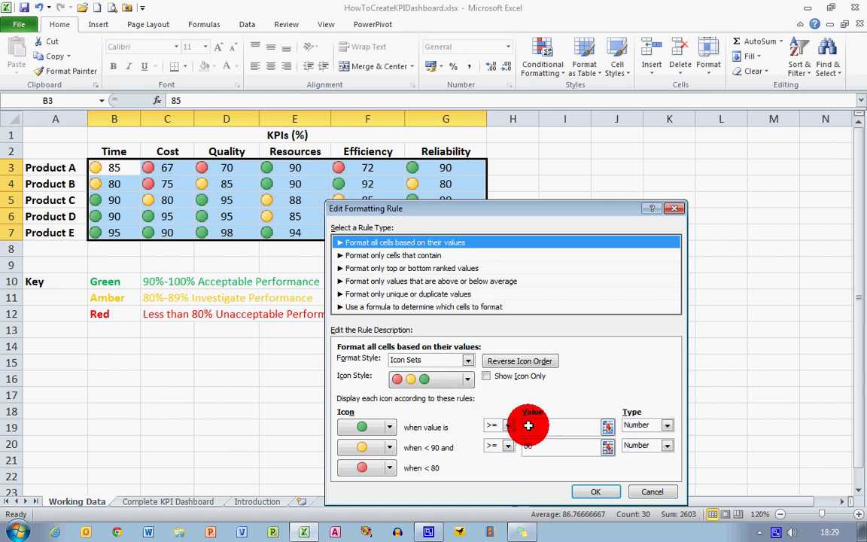
pyautogui.click(545, 425)
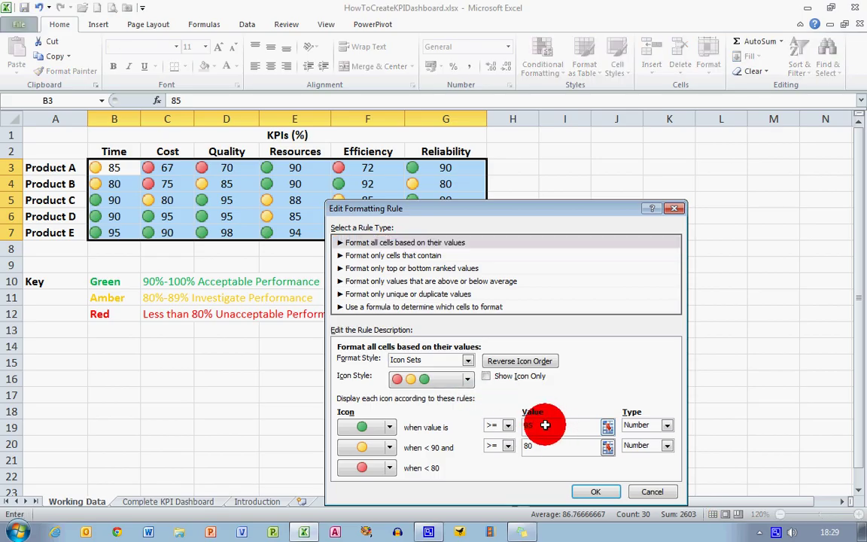
pyautogui.write('85')
# Switch the rule's icon style to the black-rimmed red, yellow and green traffic lights and apply the edited rule to the sheet.
pyautogui.click(467, 379)
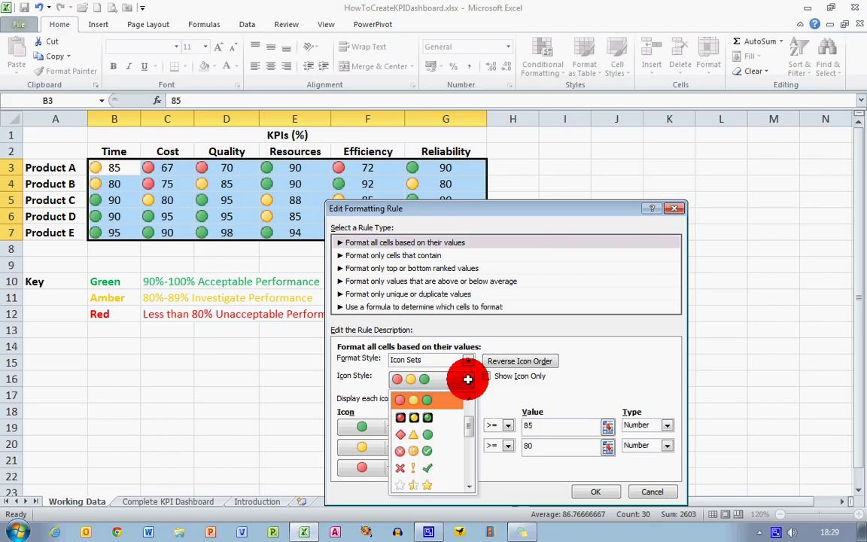
pyautogui.click(434, 418)
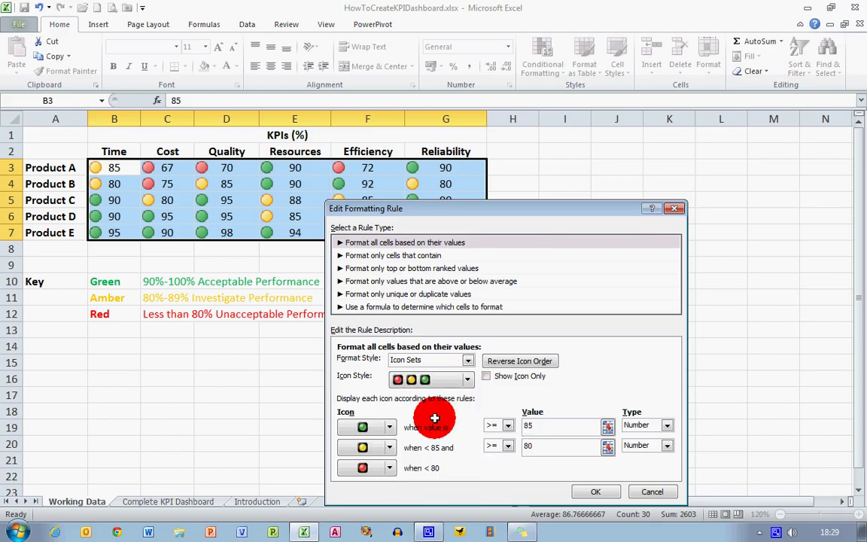
pyautogui.click(605, 492)
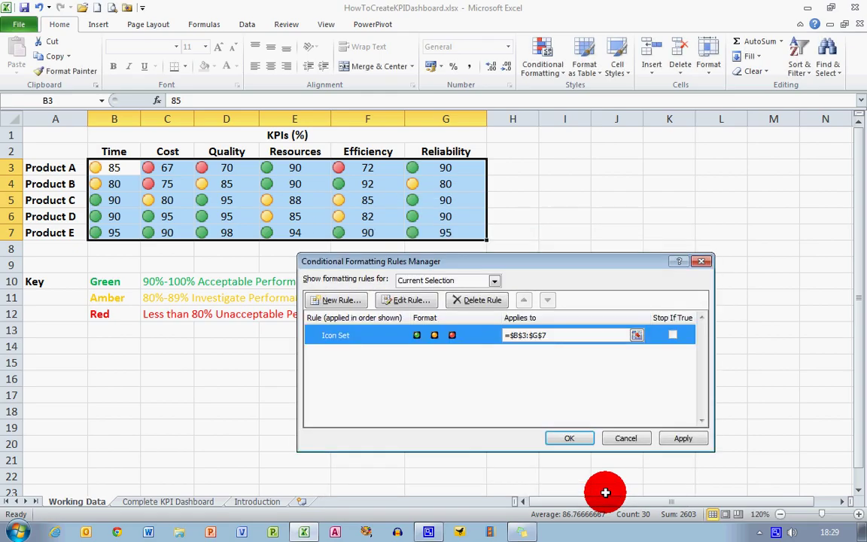
pyautogui.click(570, 438)
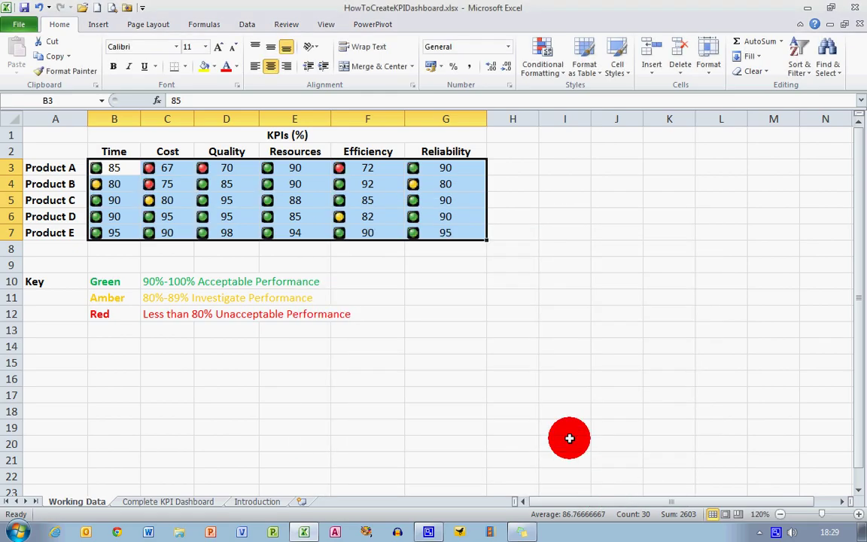
pyautogui.click(500, 310)
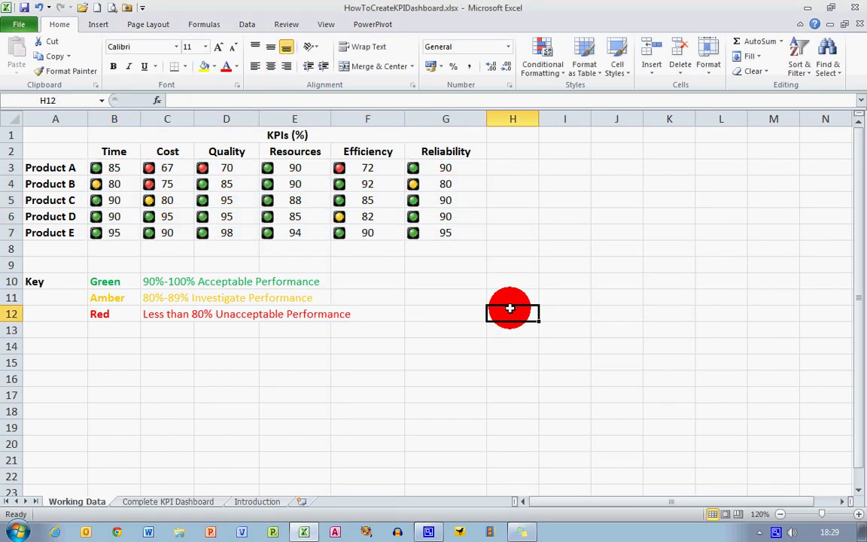